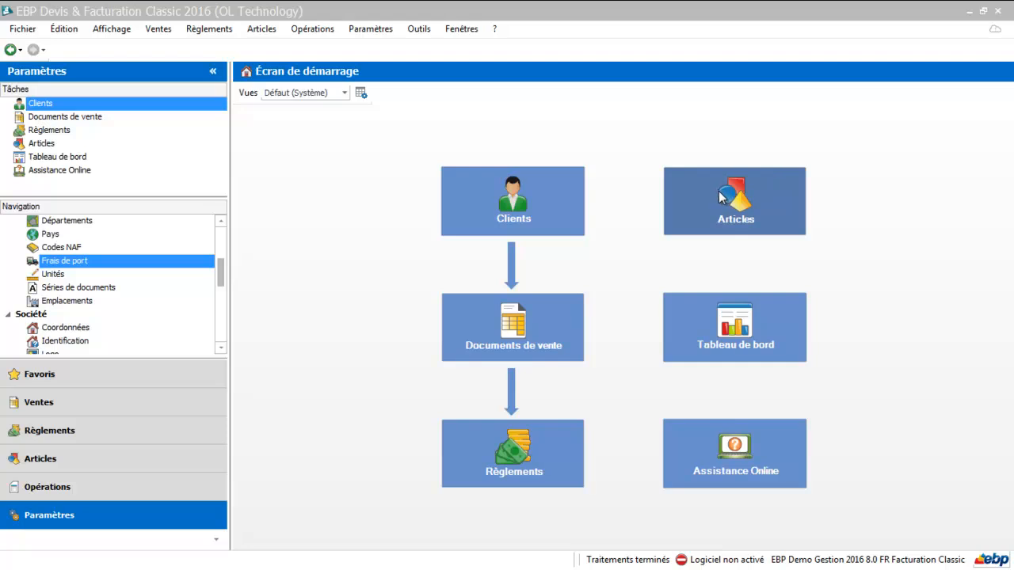
- Open the FIGURINE HYBRIDE article from the articles list, keep its type as Bien, and check its assigned family
click(92, 458)
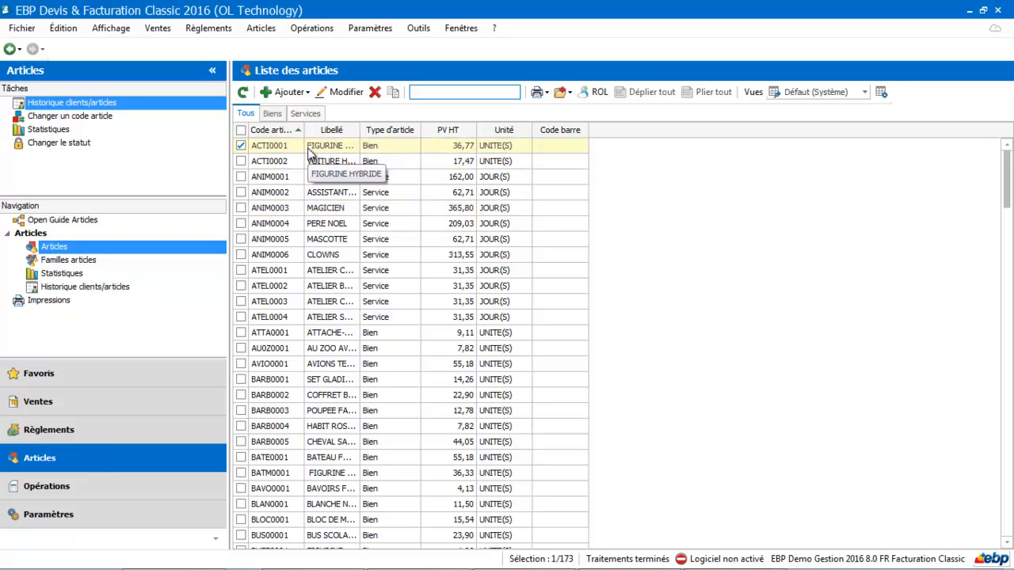
double_click(339, 150)
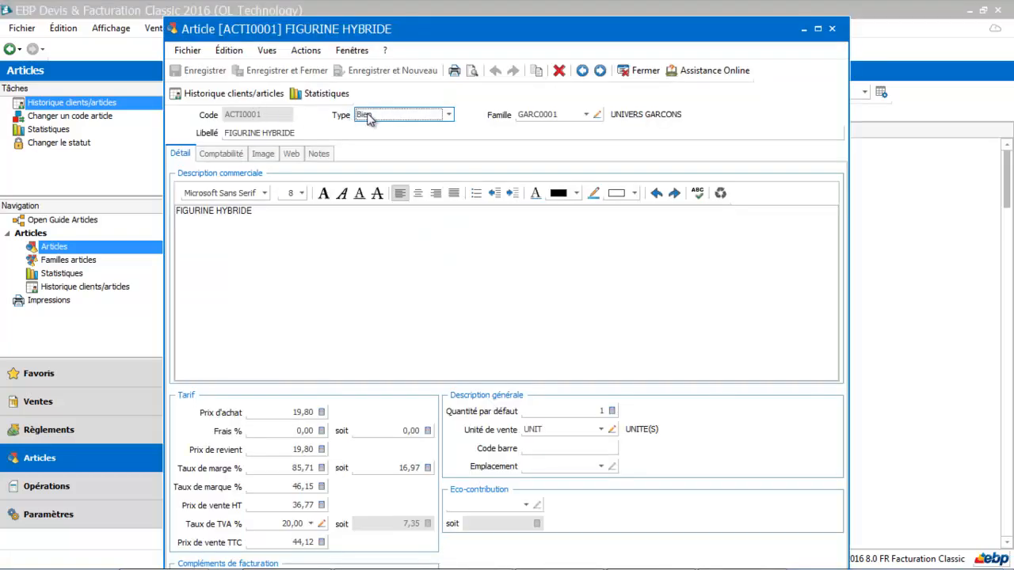
click(376, 116)
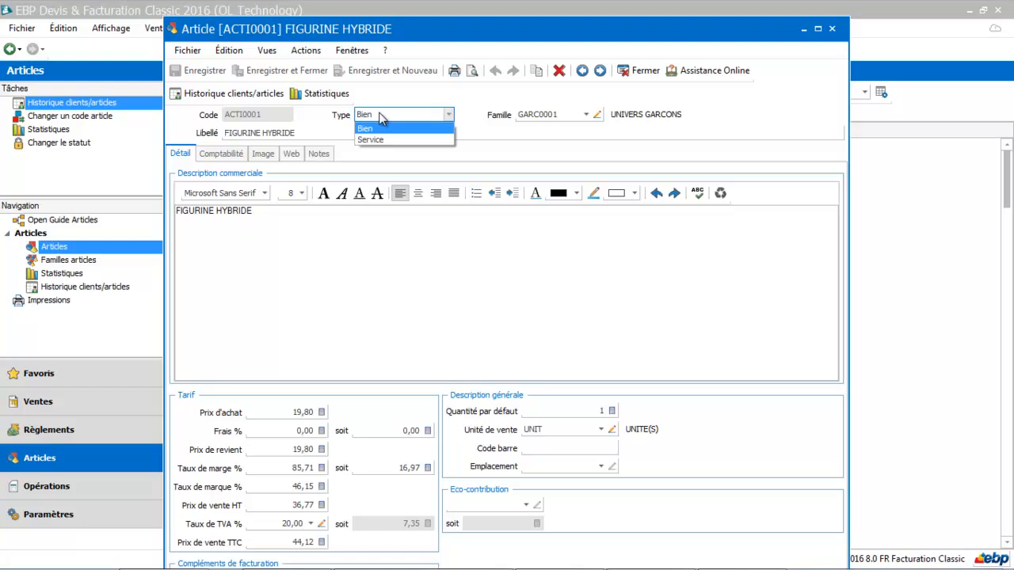
click(368, 131)
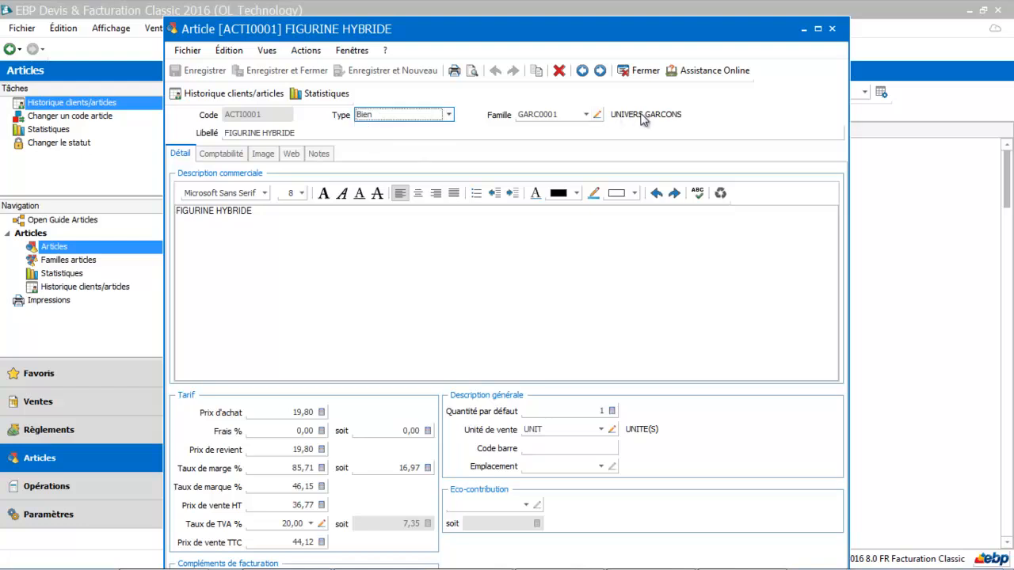
click(556, 116)
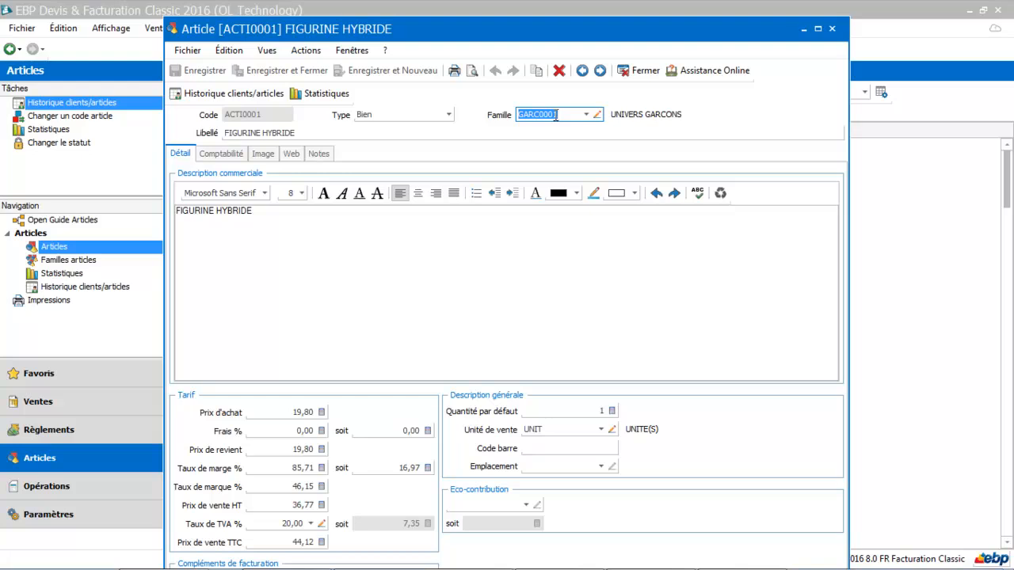
- Examine the article's commercial description, its selling price excluding tax, and its purchase price
click(264, 211)
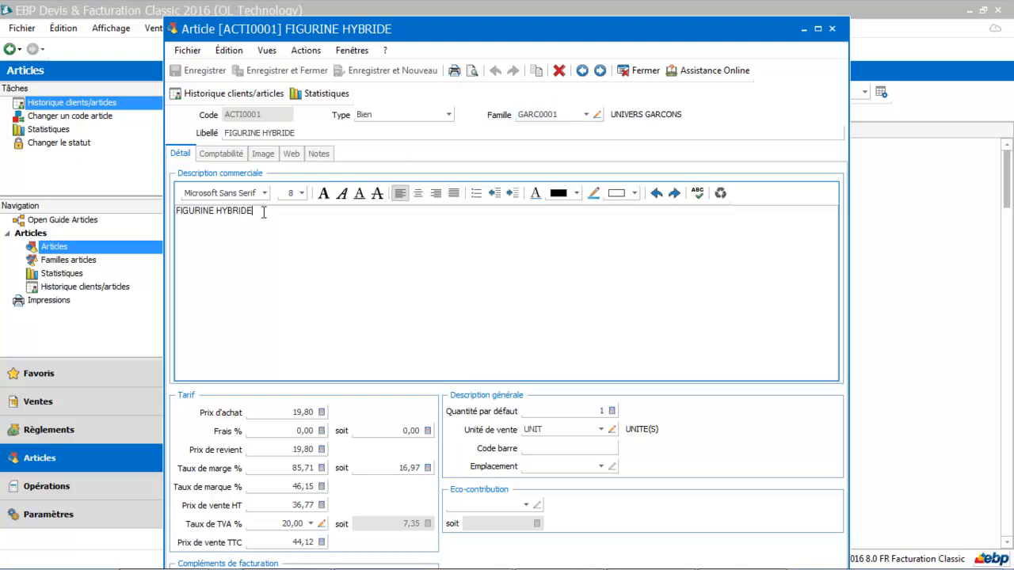
drag(263, 212, 176, 214)
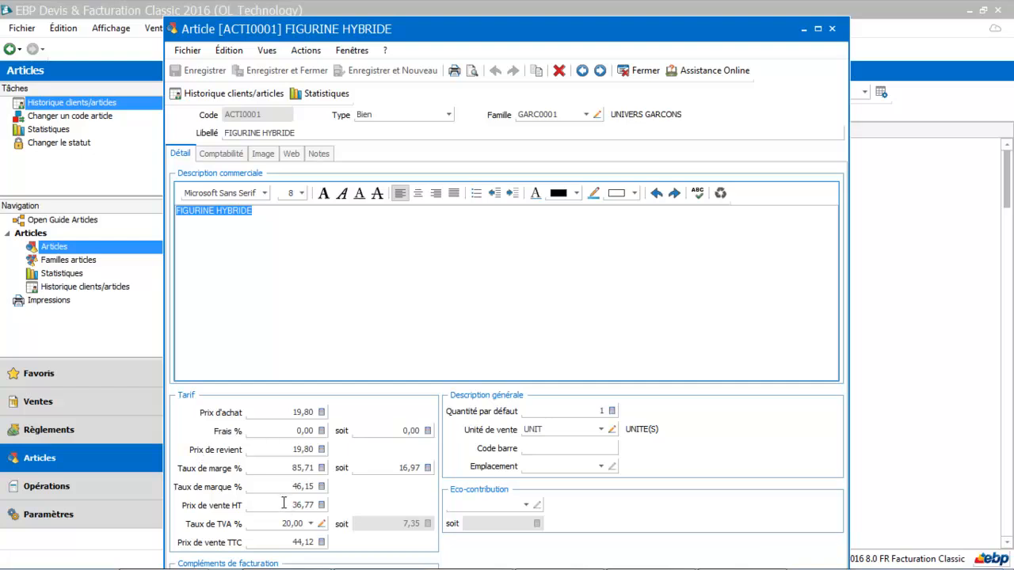
drag(283, 505, 320, 508)
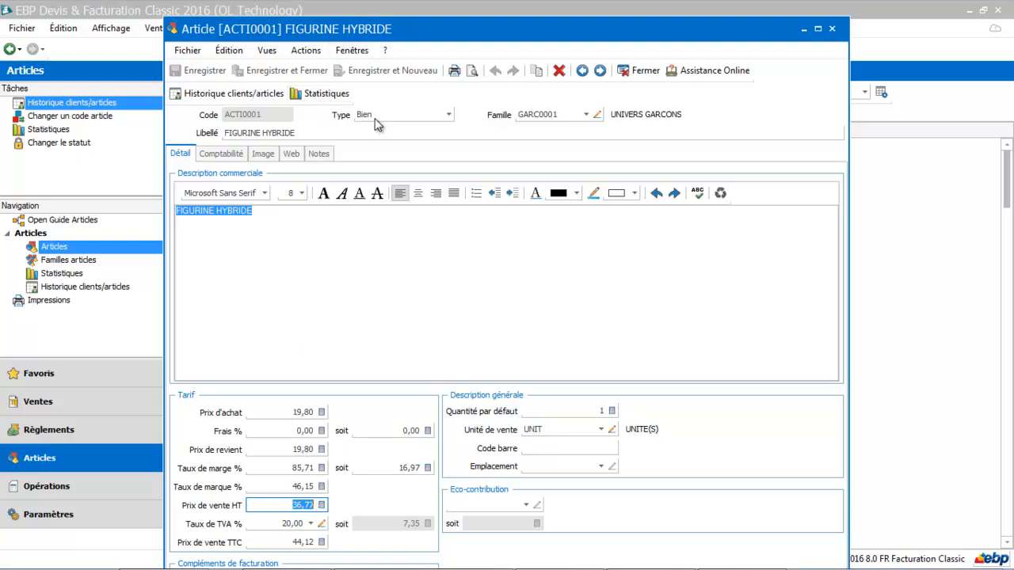
click(303, 412)
double_click(304, 411)
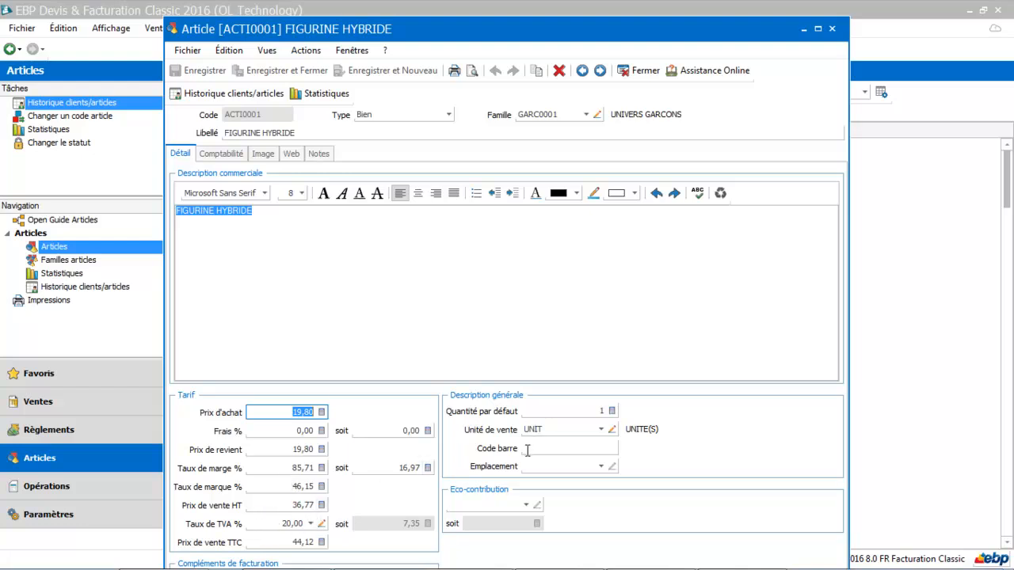
- Review the available sales units, keeping UNIT, and look through the storage locations without choosing one
click(600, 430)
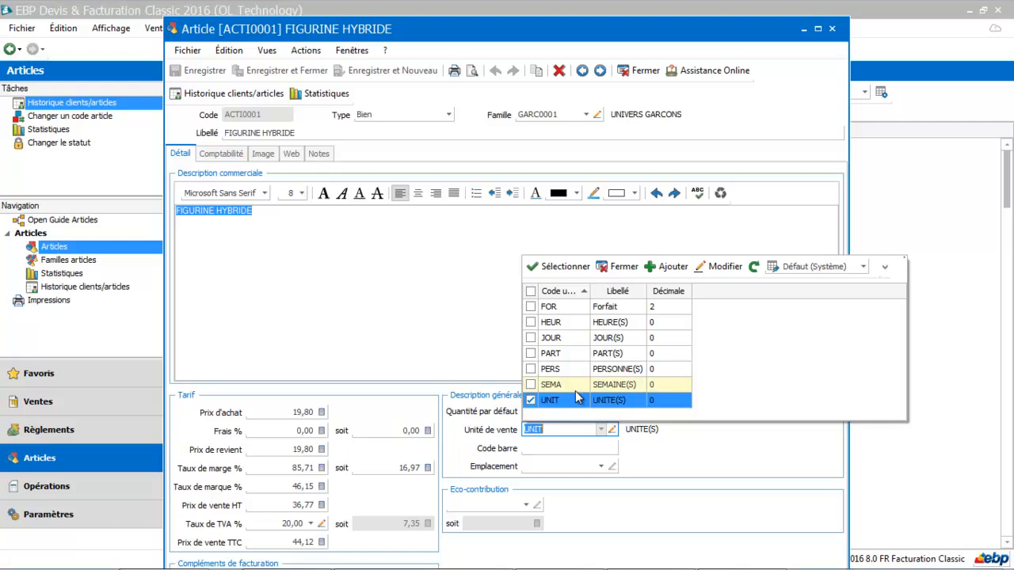
click(575, 400)
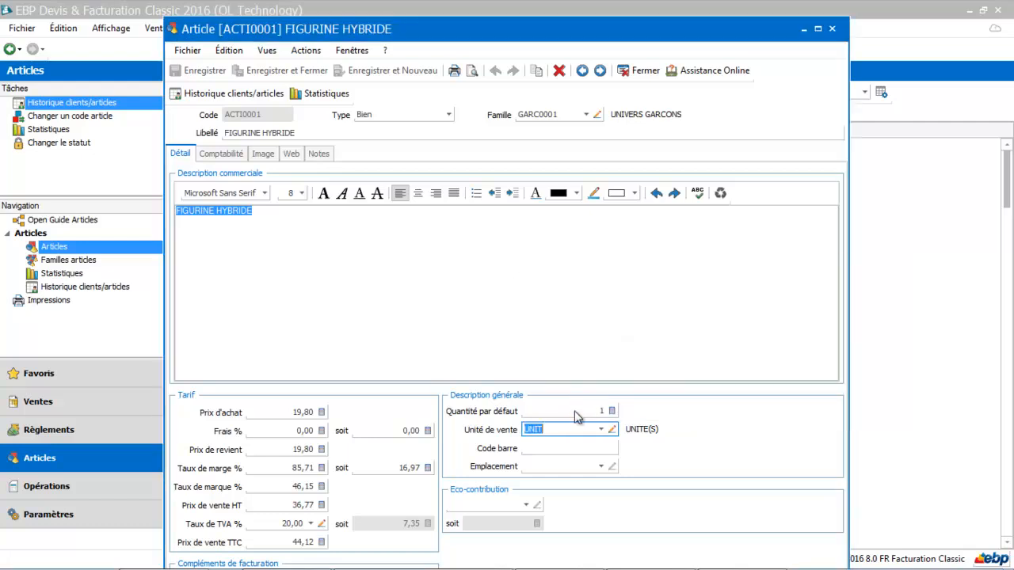
click(561, 466)
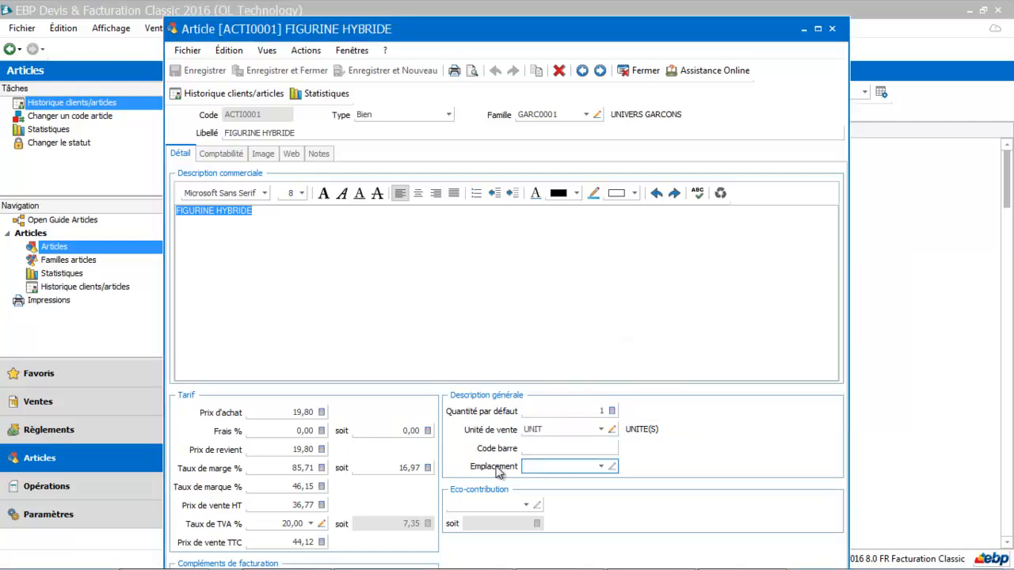
click(599, 467)
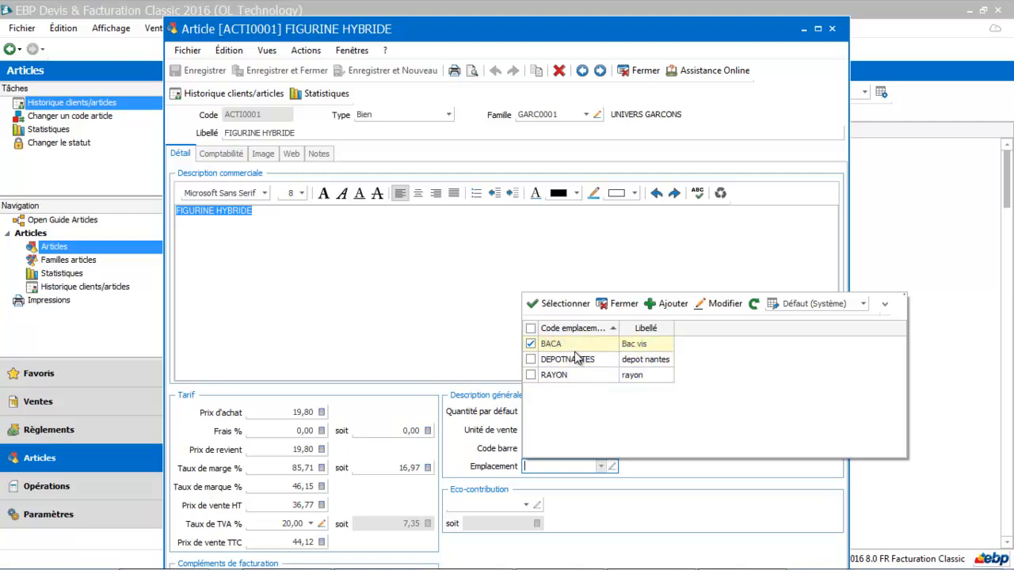
click(491, 339)
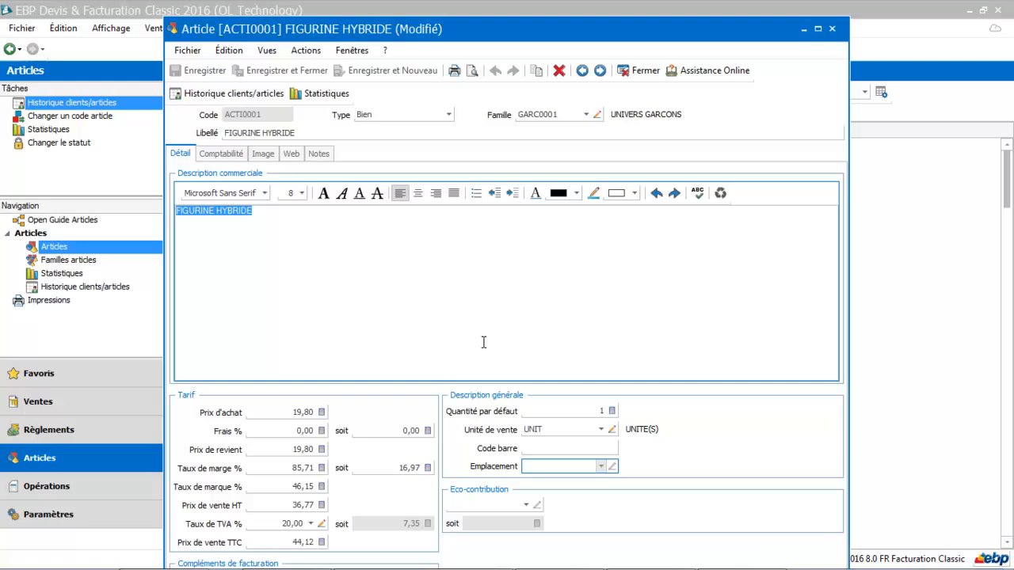
- Examine the article's sales accounts for each French VAT rate in its accounting details, then collapse the France group
click(222, 154)
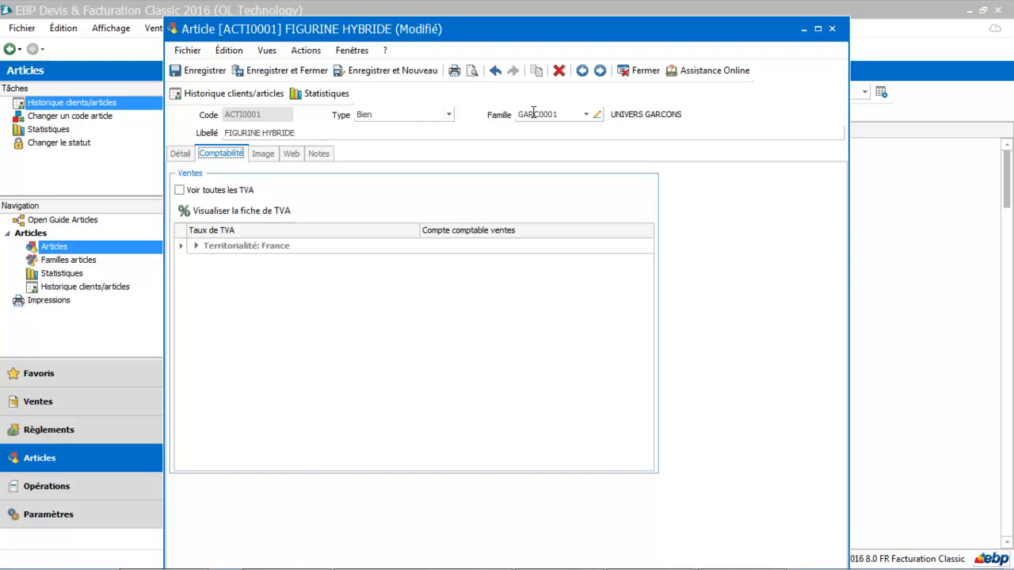
click(196, 247)
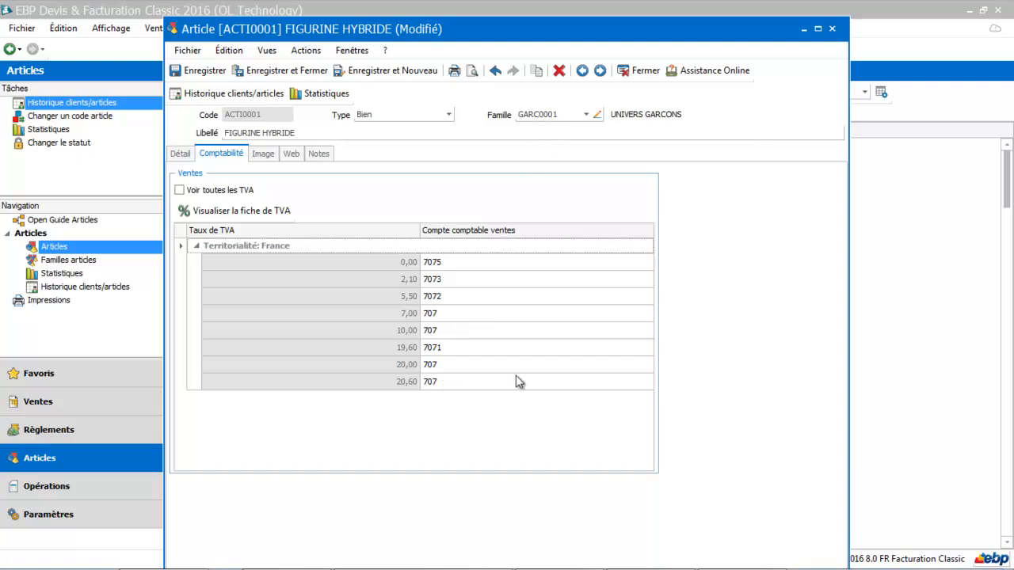
click(488, 384)
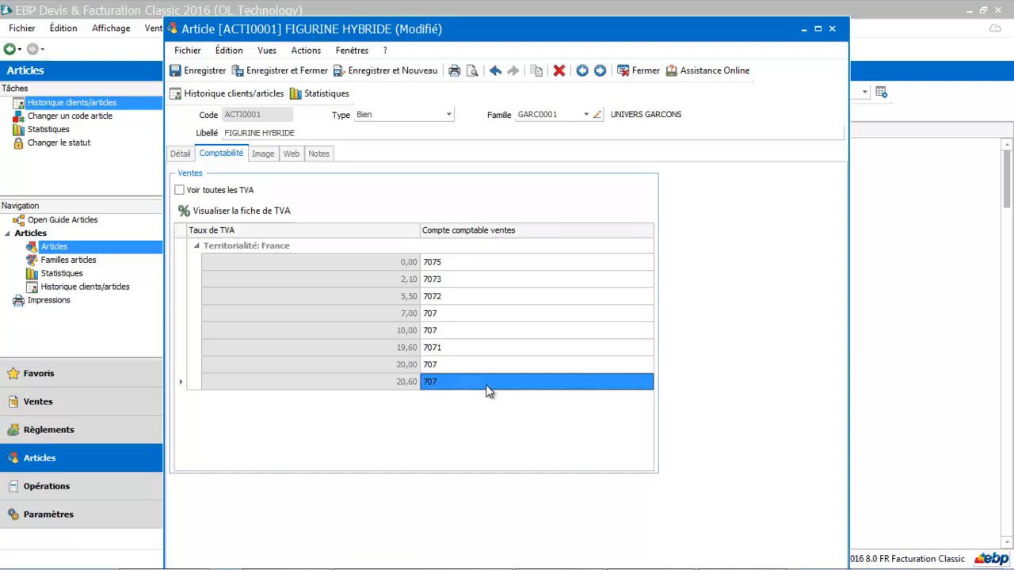
click(488, 384)
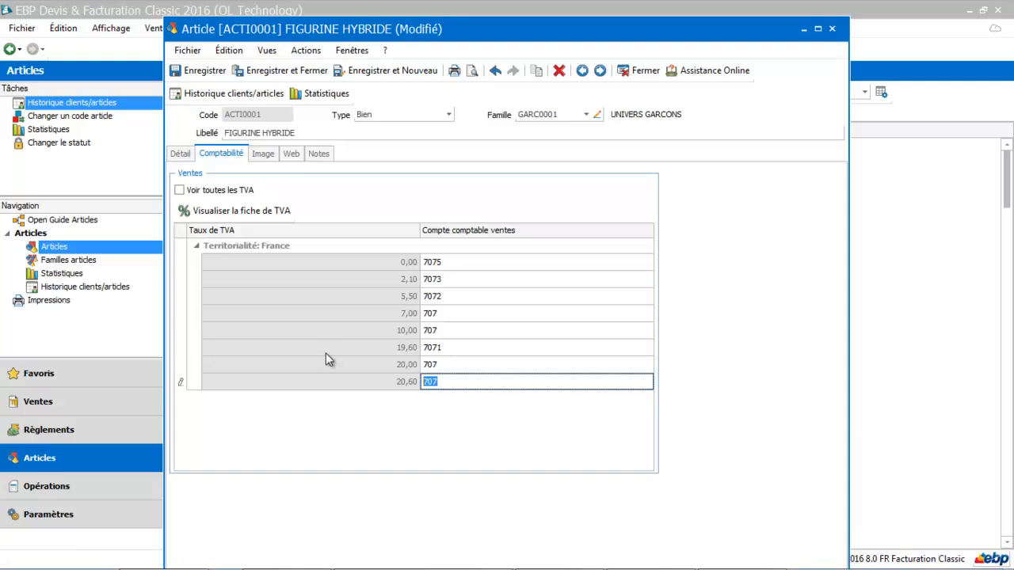
click(197, 247)
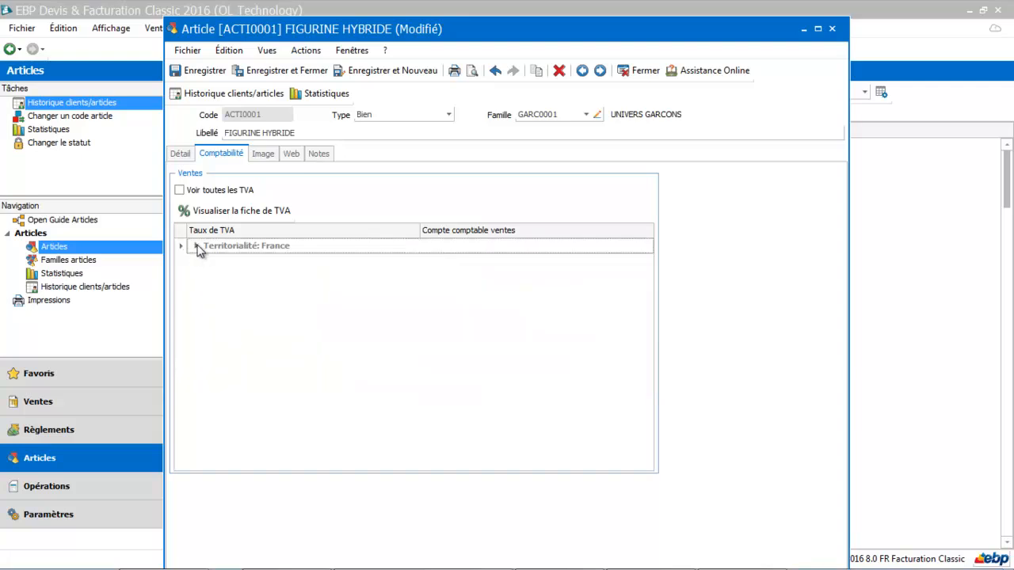
- View the article's image section, and examine its customer/article history by article and by document
click(264, 155)
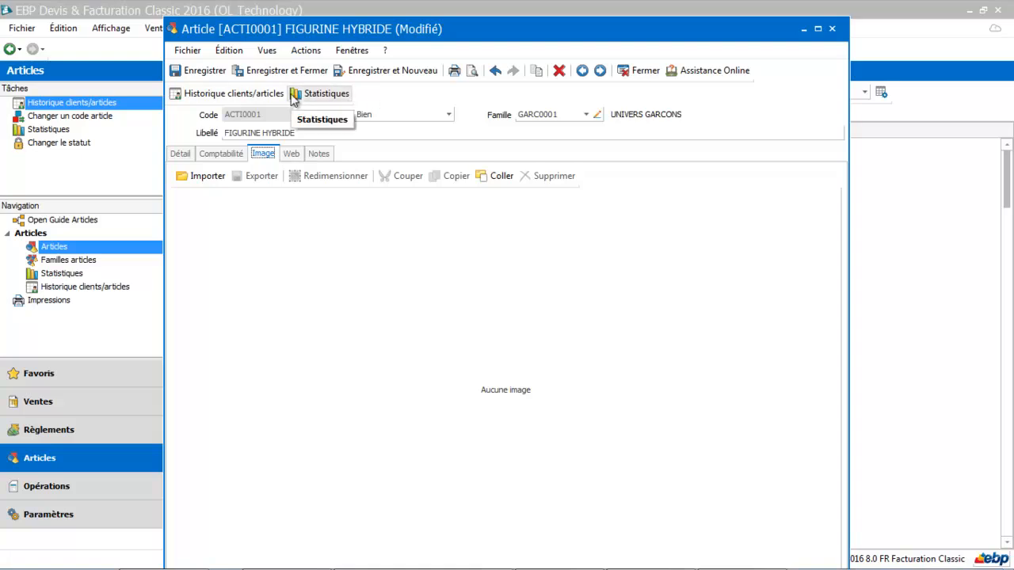
click(232, 90)
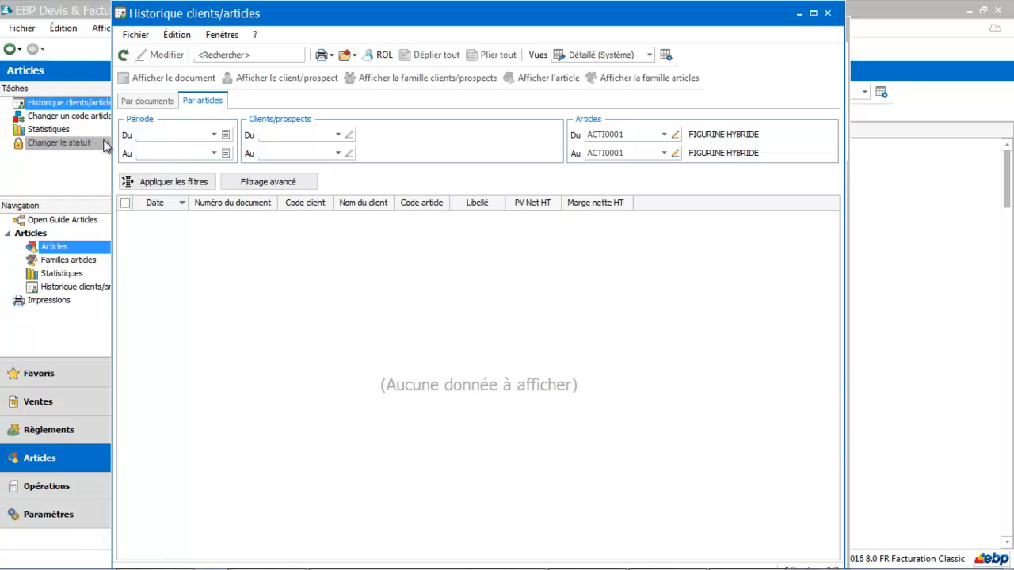
click(170, 101)
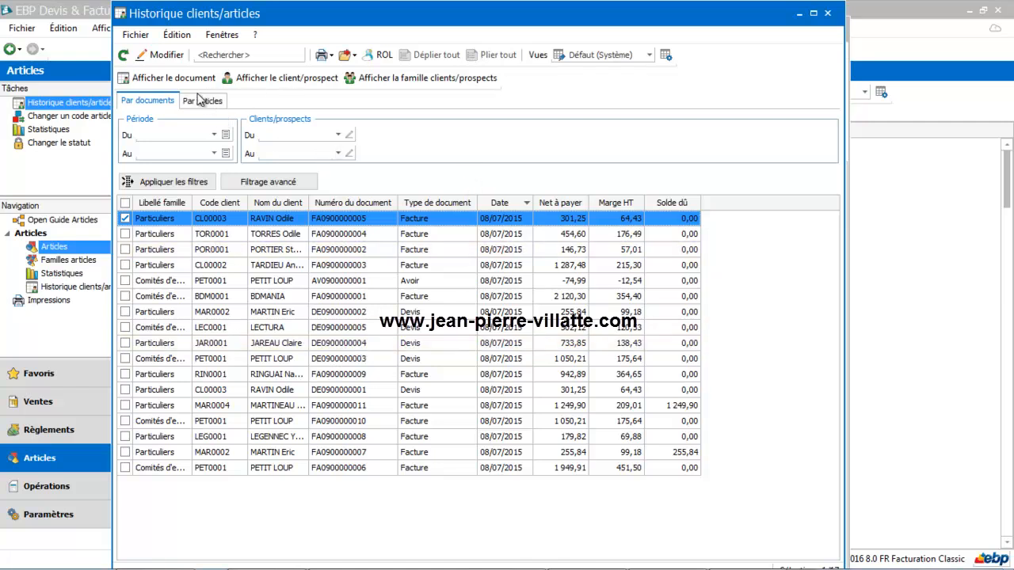
click(828, 14)
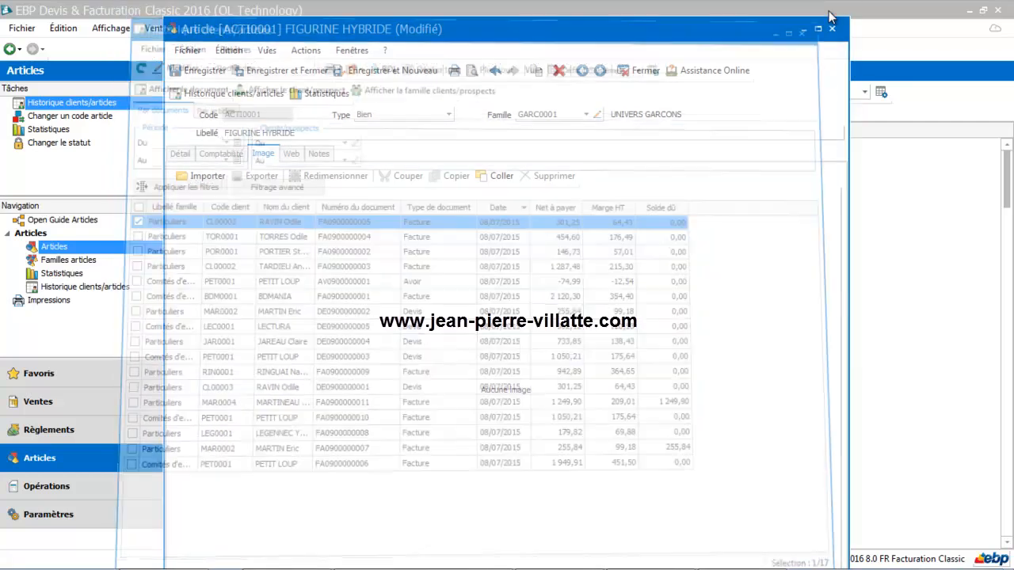
- Examine the data and graph of the article's turnover evolution statistics, then close the statistics and the article
click(330, 98)
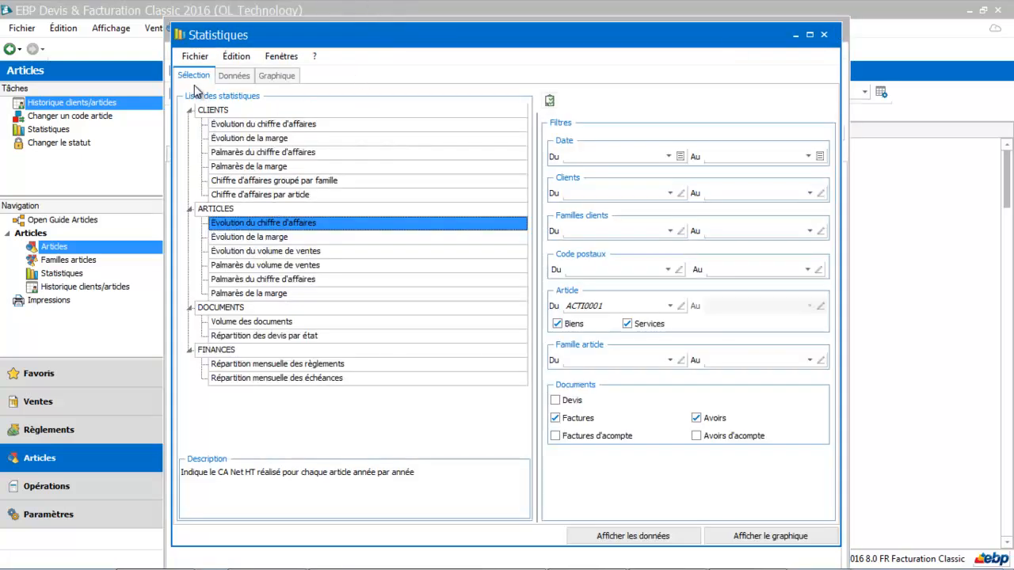
click(230, 76)
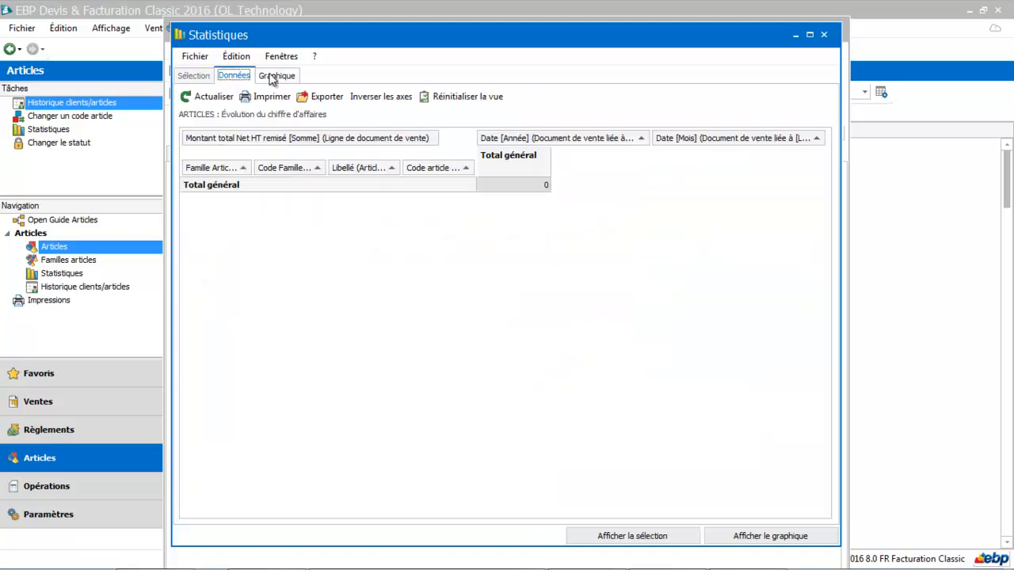
click(274, 76)
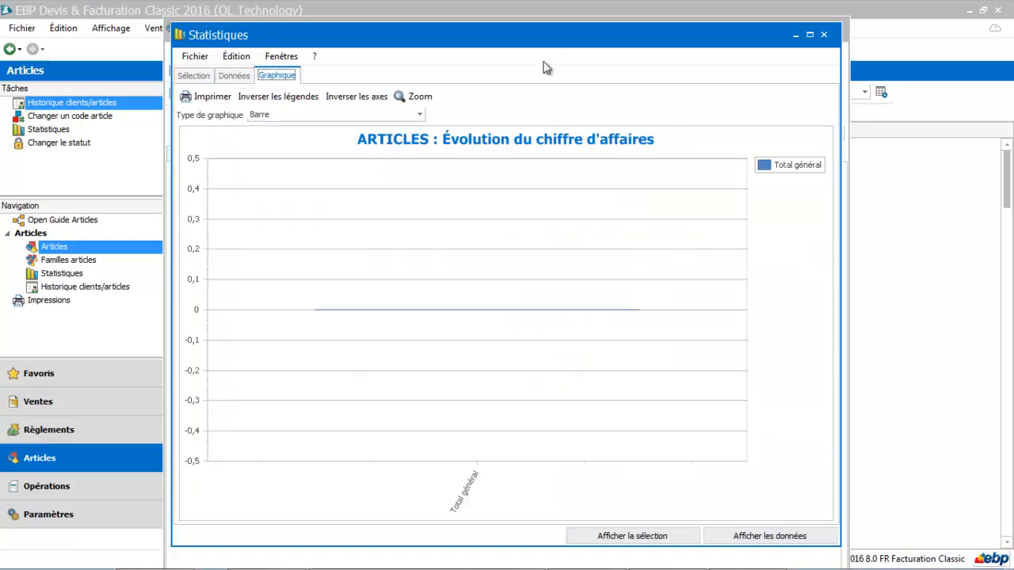
click(182, 75)
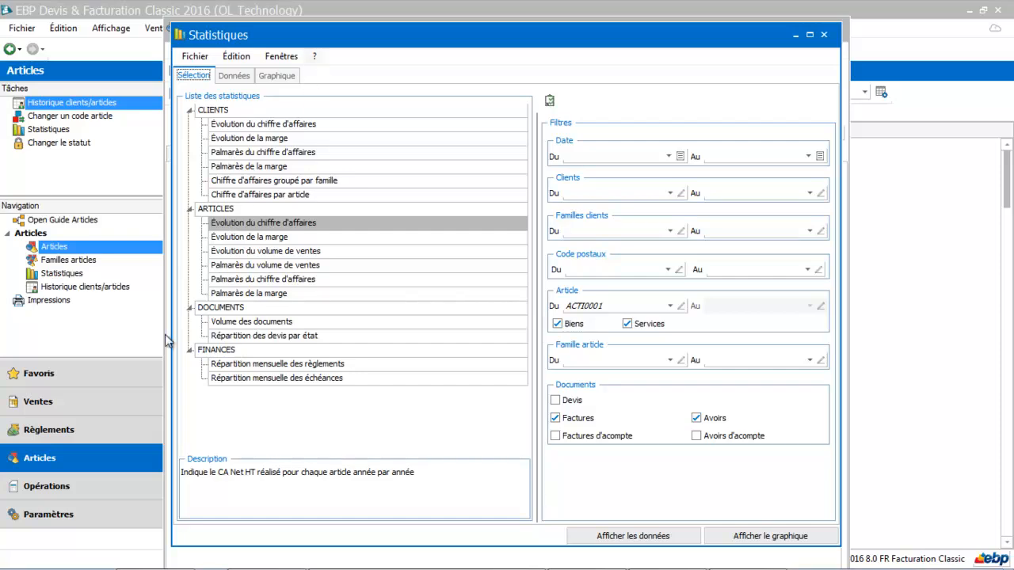
click(824, 35)
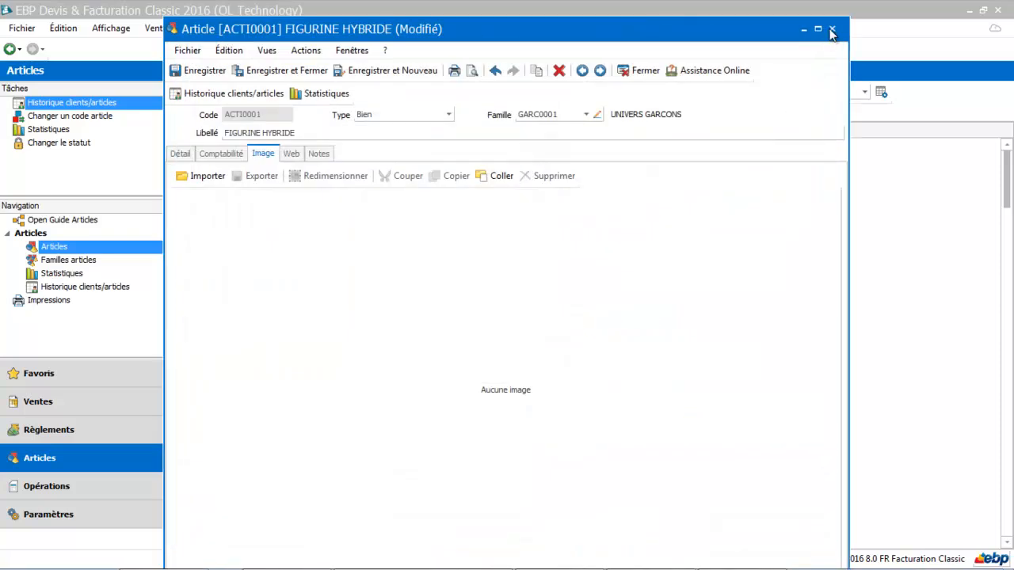
click(832, 29)
click(563, 317)
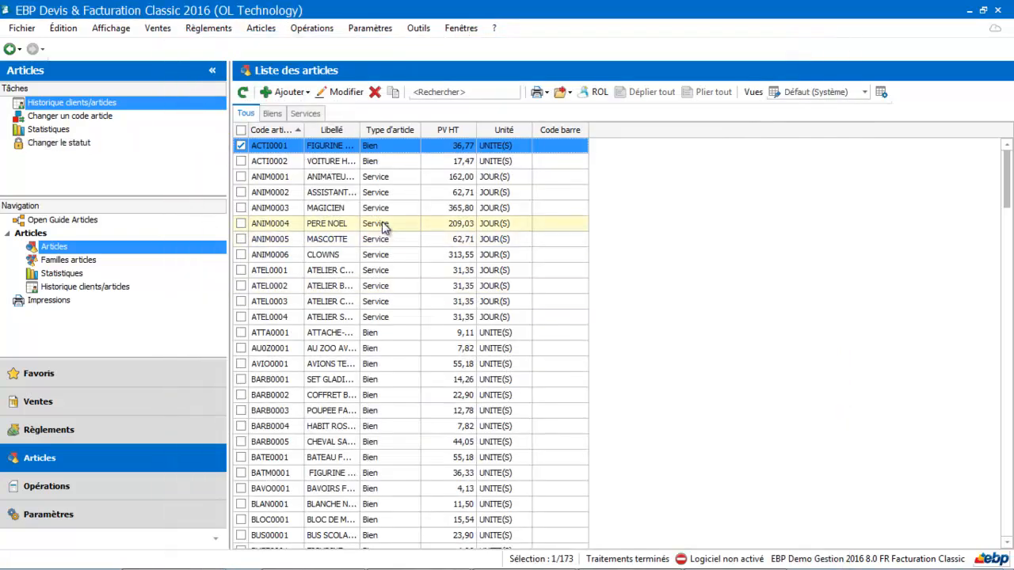
- Restrict the articles list to services, and open the ATELIER CREATION article to review its details before closing it
click(303, 113)
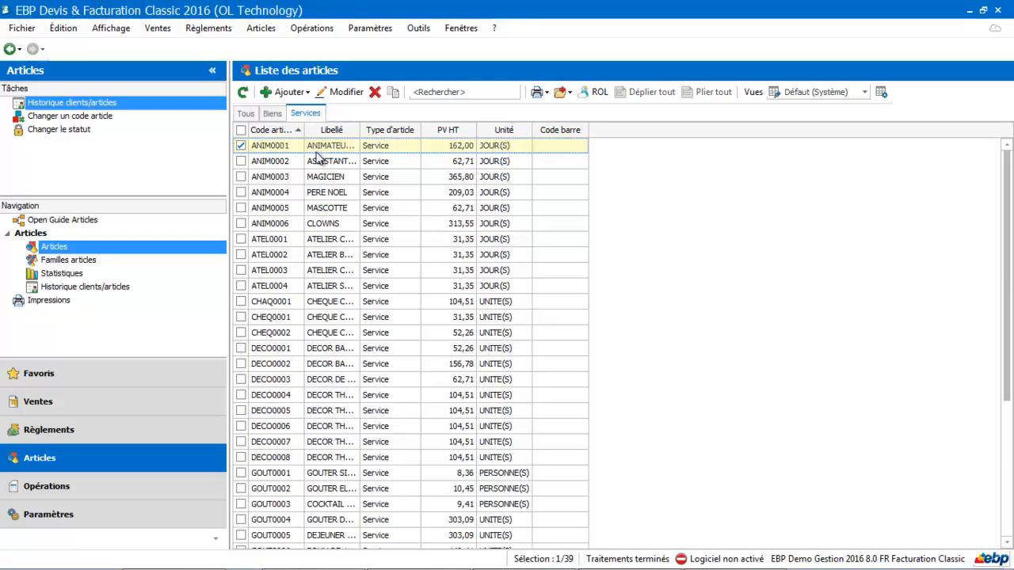
click(321, 239)
double_click(320, 233)
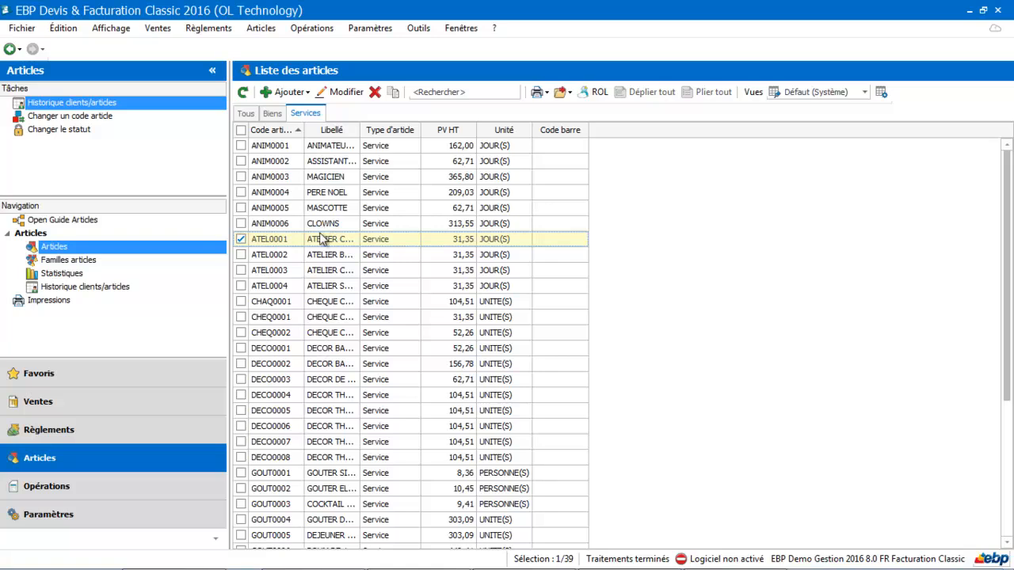
double_click(322, 240)
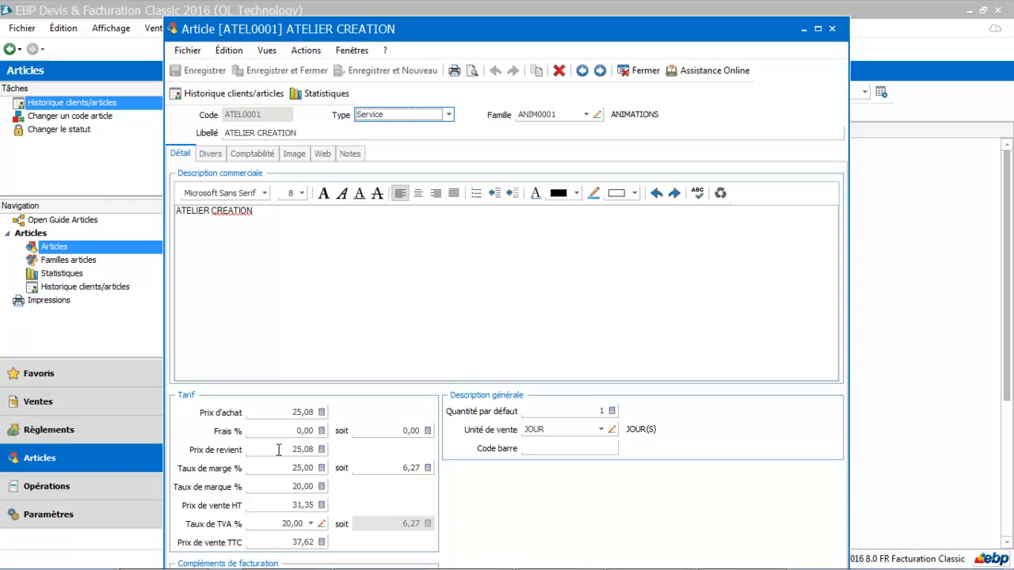
click(635, 76)
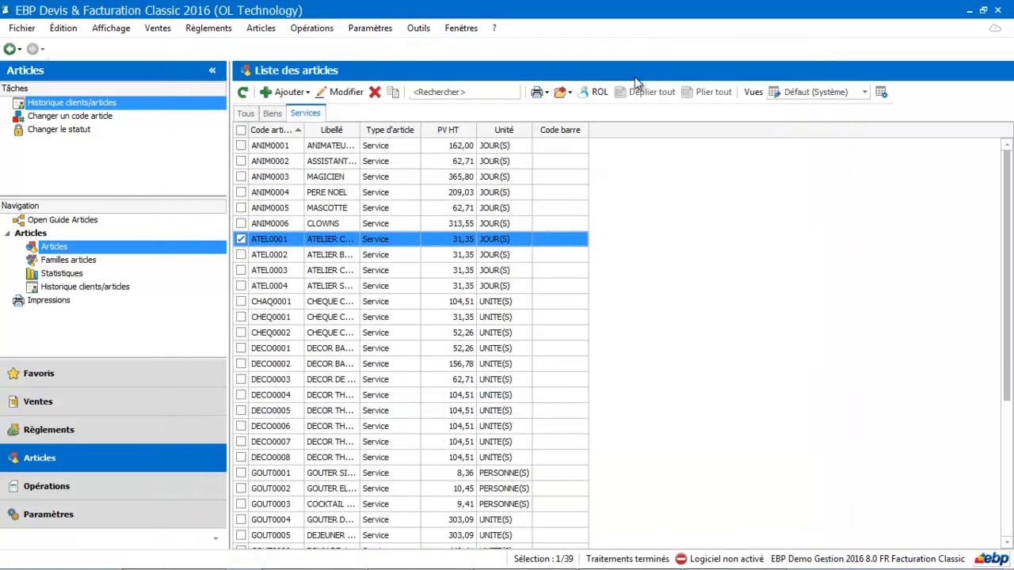